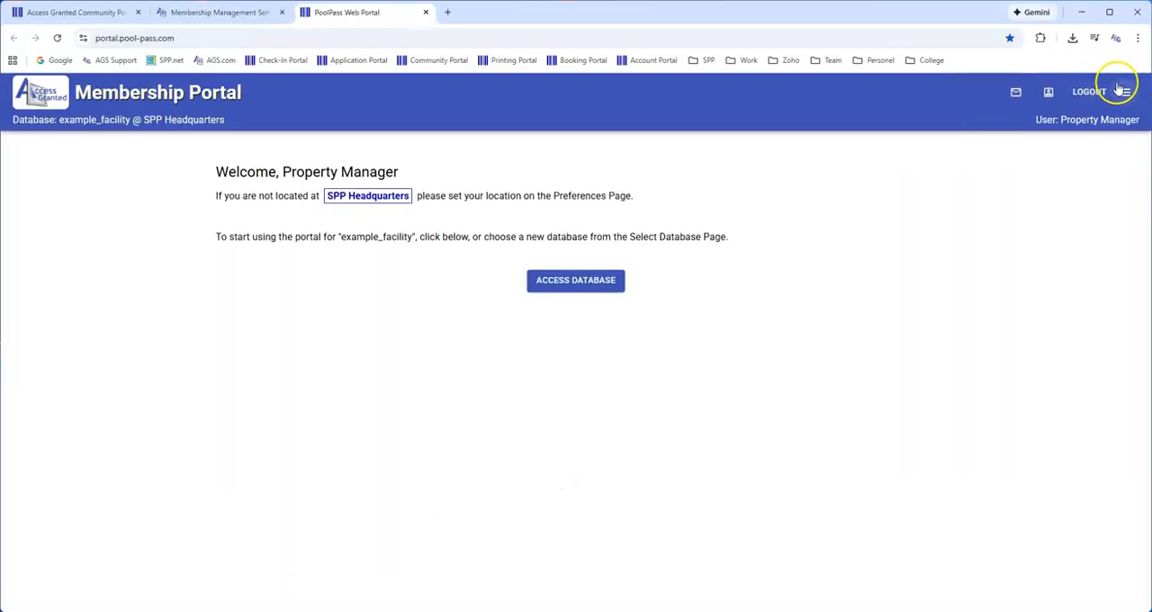
Open community management from the membership portal and load the example_facility community for editing
{"action": "left_click", "coordinate": [1125, 92]}
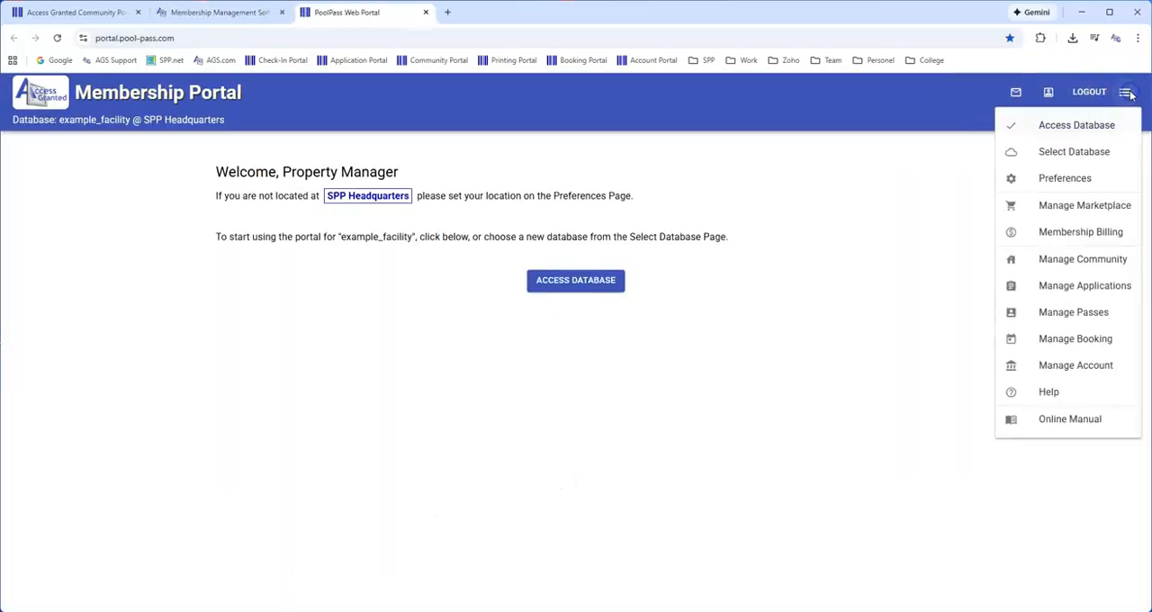
{"action": "left_click", "coordinate": [1075, 261]}
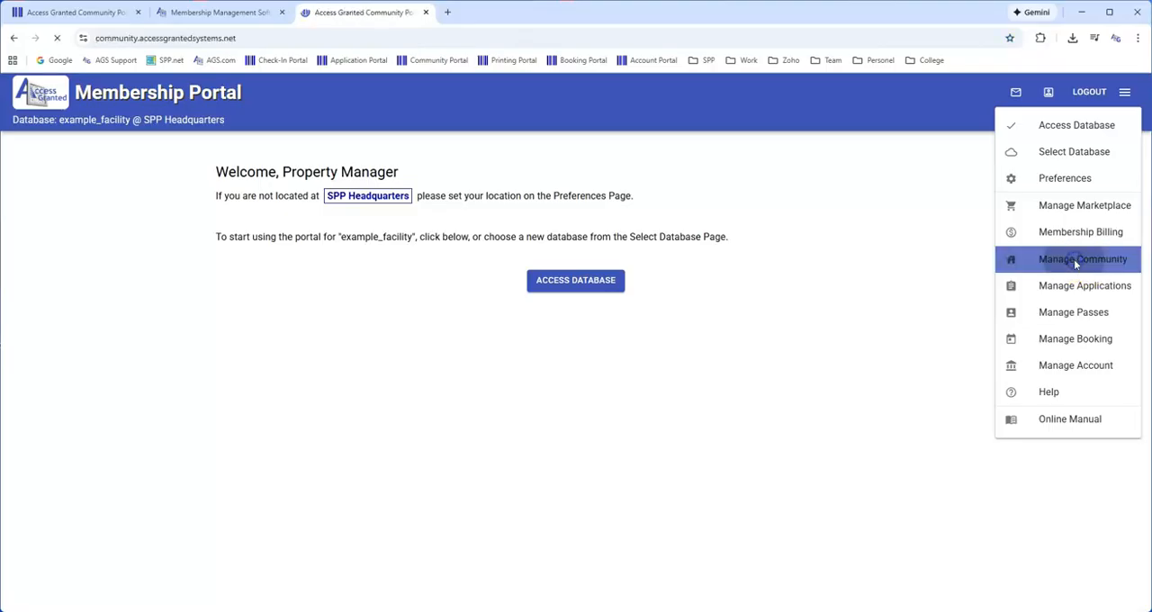
{"action": "left_click", "coordinate": [396, 156]}
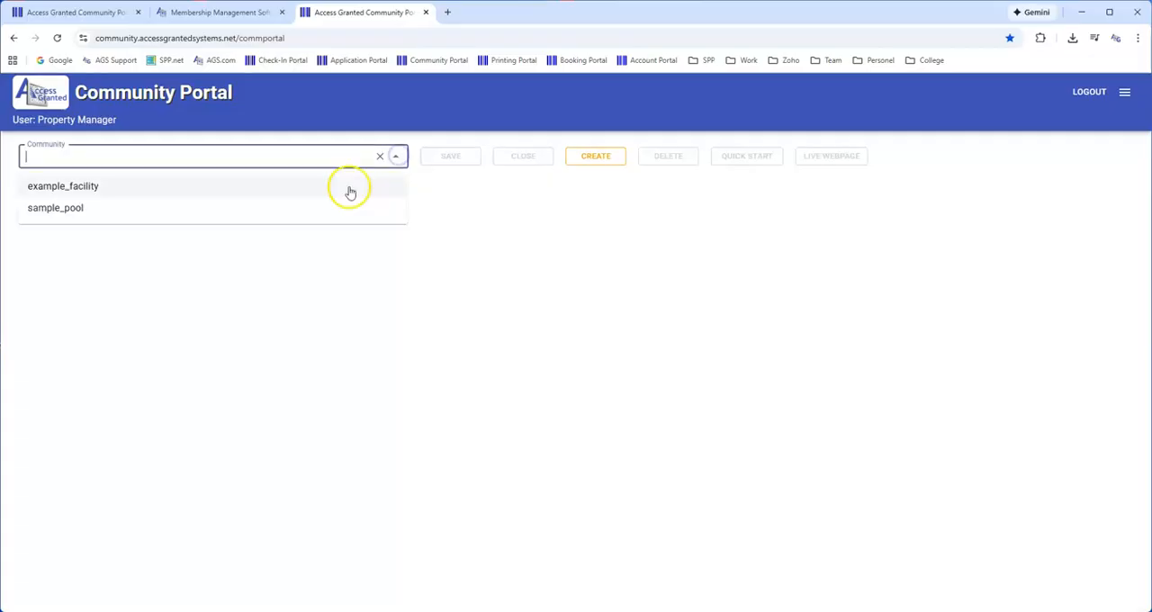
{"action": "left_click", "coordinate": [59, 187]}
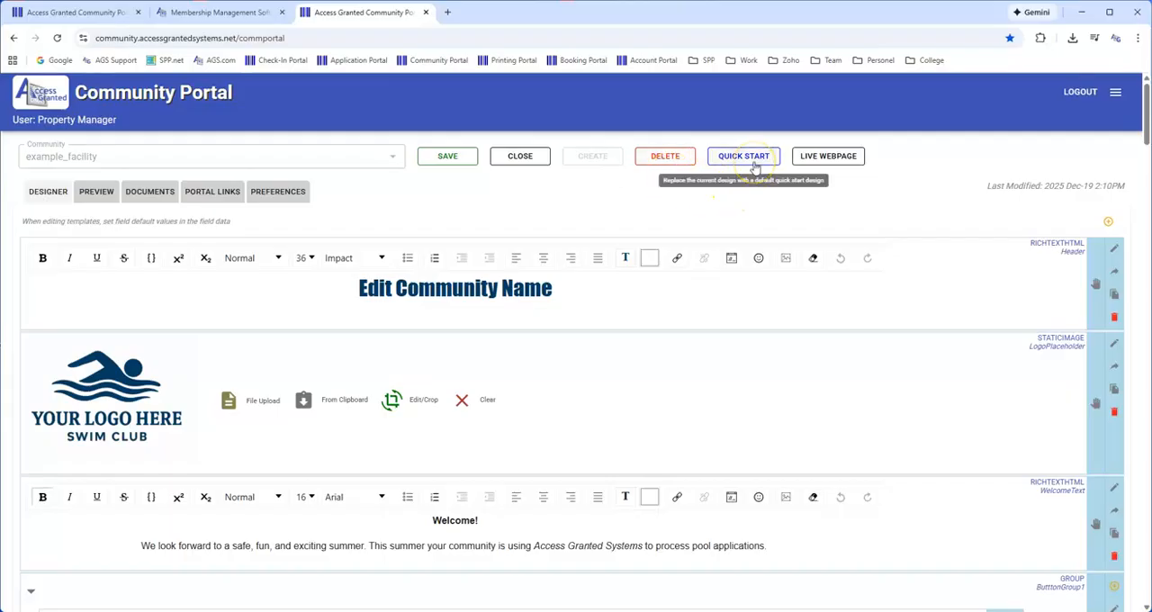
Examine the example_facility page as a live webpage, close it, and view the editor's own preview
{"action": "left_click", "coordinate": [851, 157]}
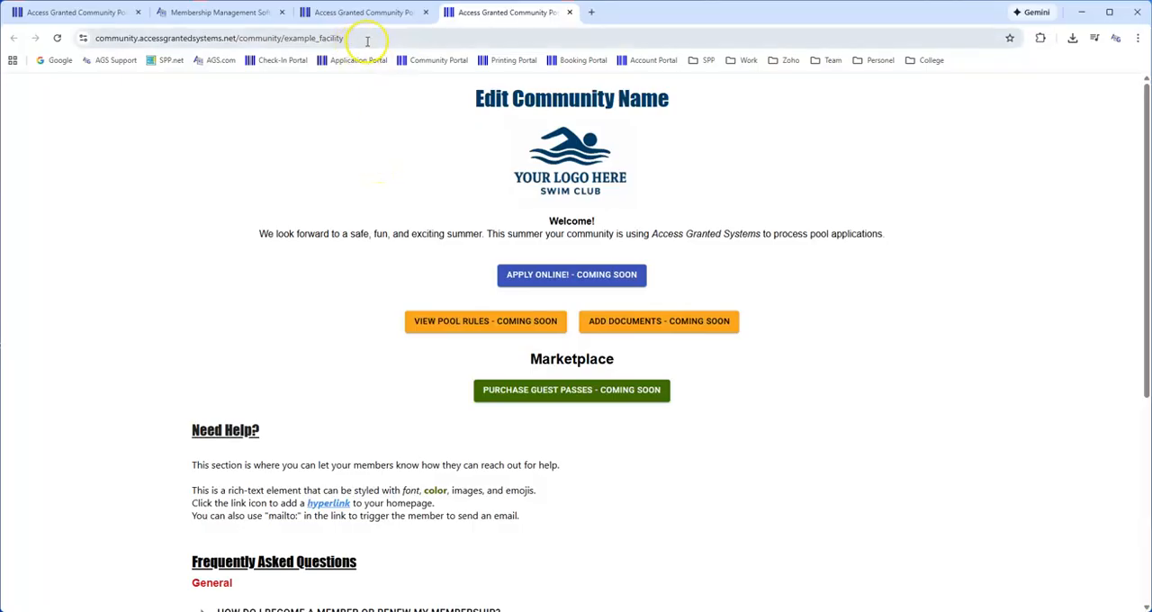
{"action": "left_click", "coordinate": [571, 13]}
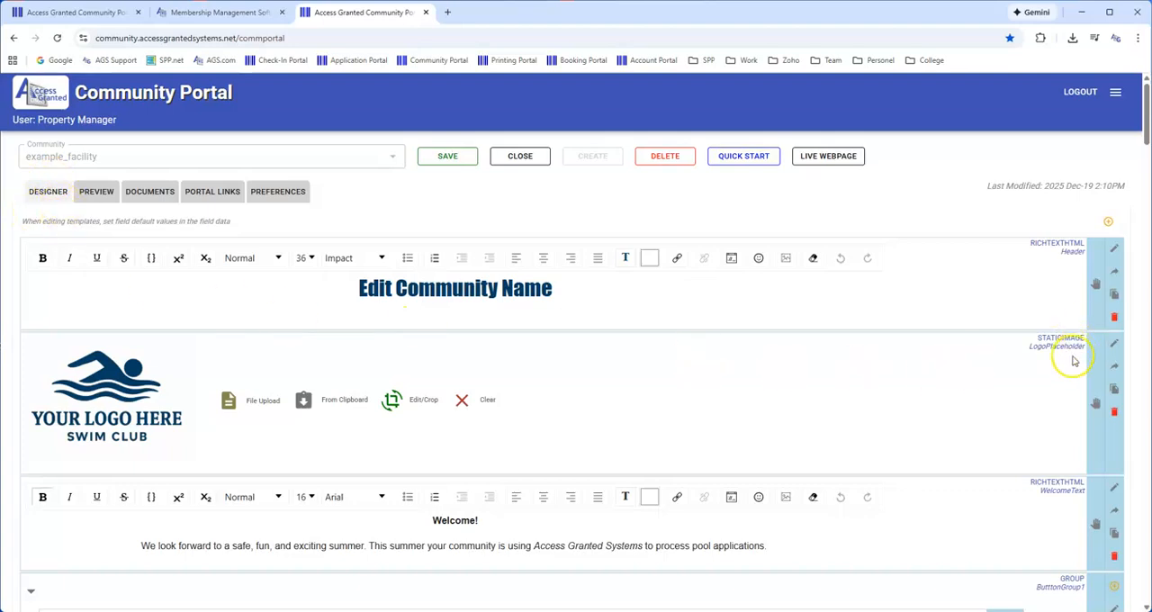
{"action": "left_click", "coordinate": [94, 193]}
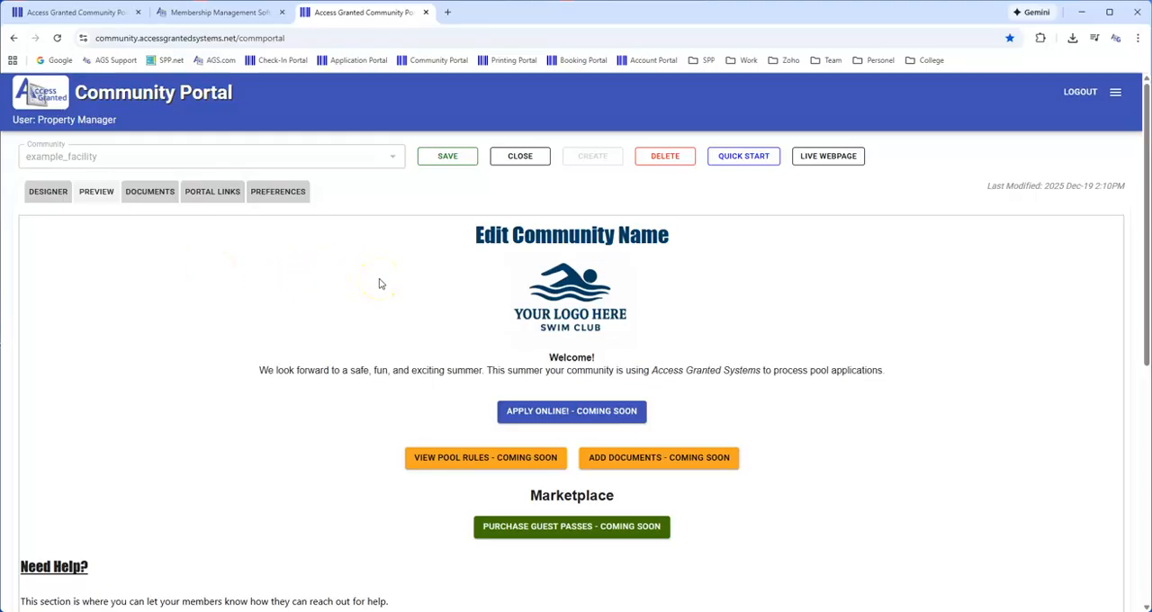
Review the community's documents, portal links and preferences sections
{"action": "left_click", "coordinate": [149, 194]}
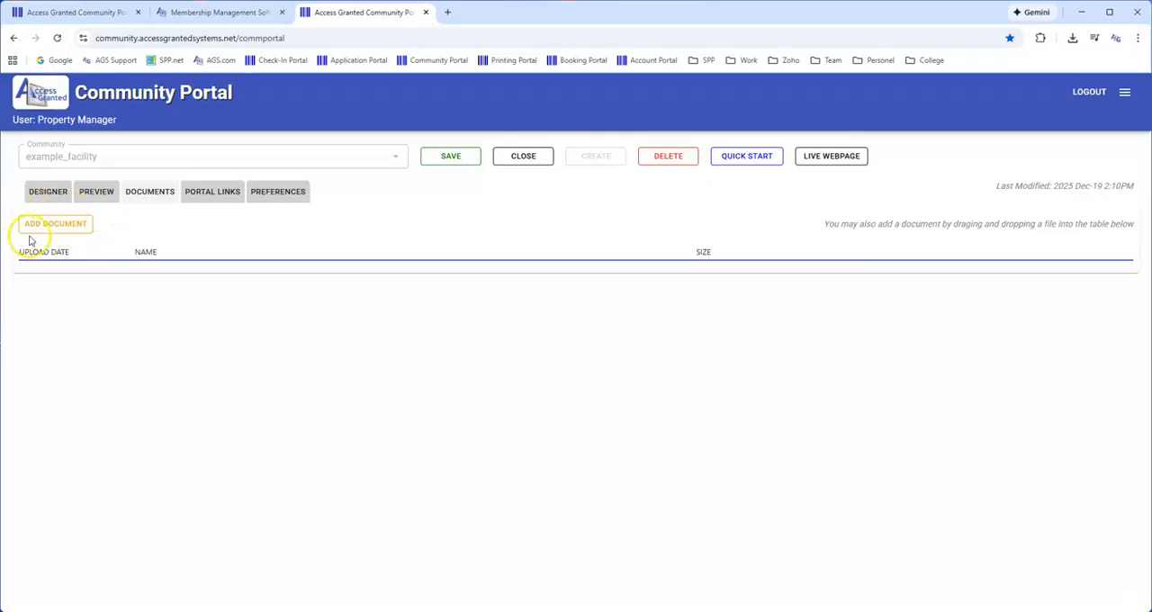
{"action": "left_click", "coordinate": [221, 190]}
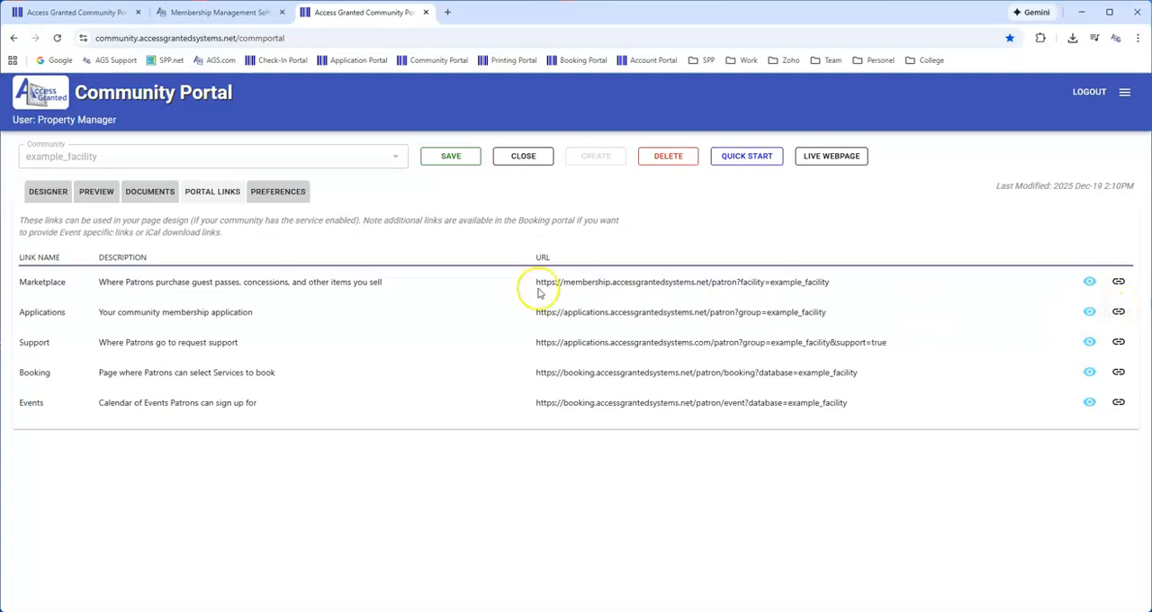
{"action": "left_click", "coordinate": [287, 193]}
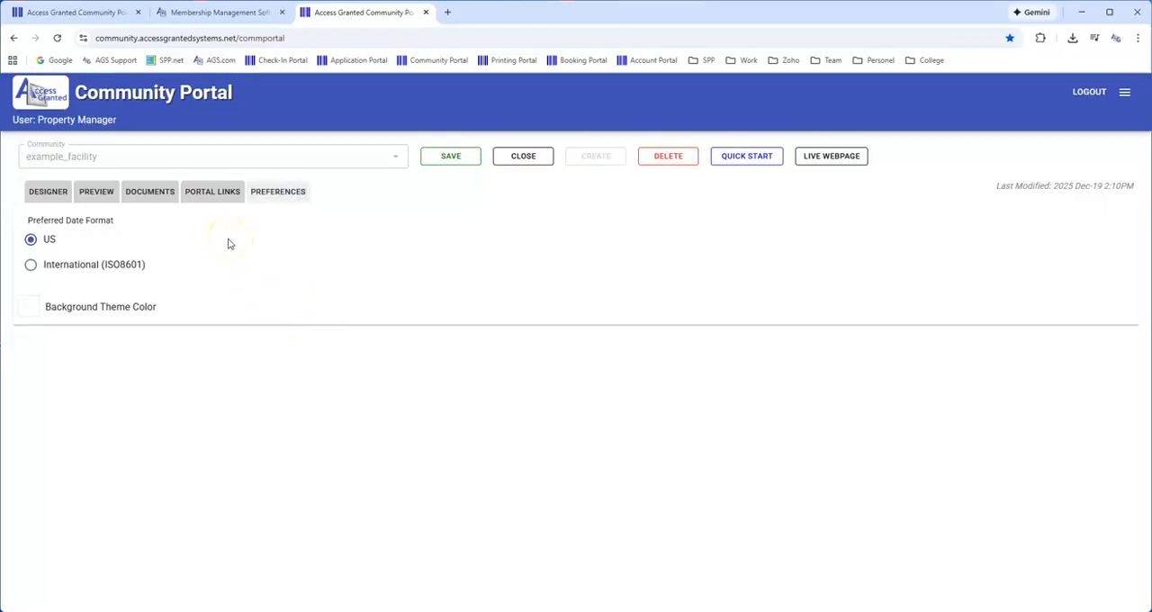
Return to the page designer and examine the field types available for adding to the page
{"action": "left_click", "coordinate": [49, 193]}
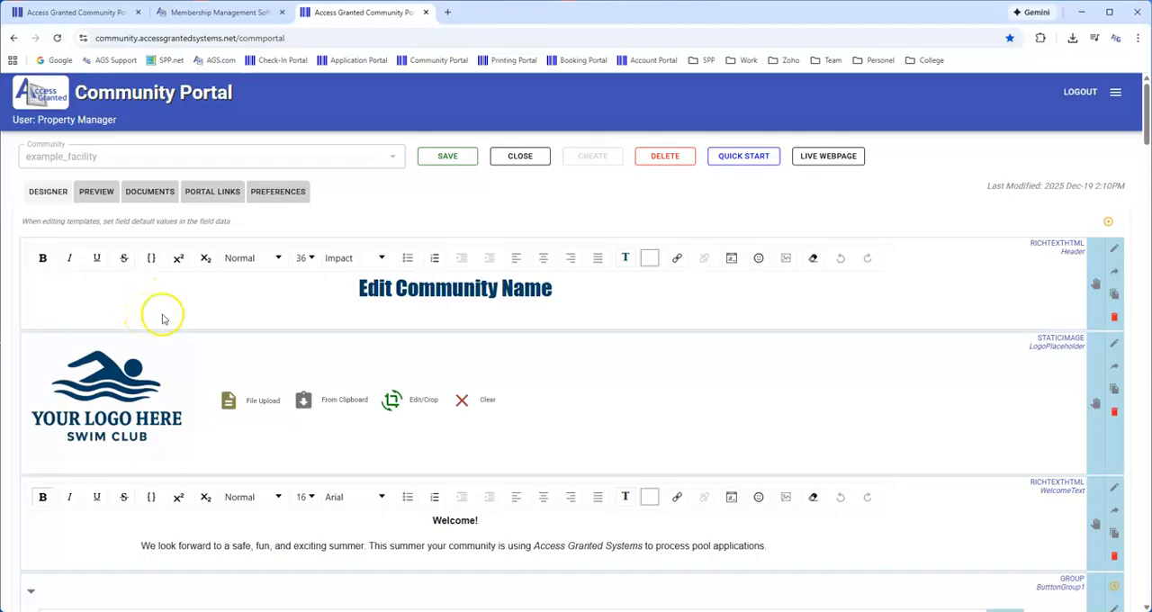
{"action": "left_click", "coordinate": [1109, 222]}
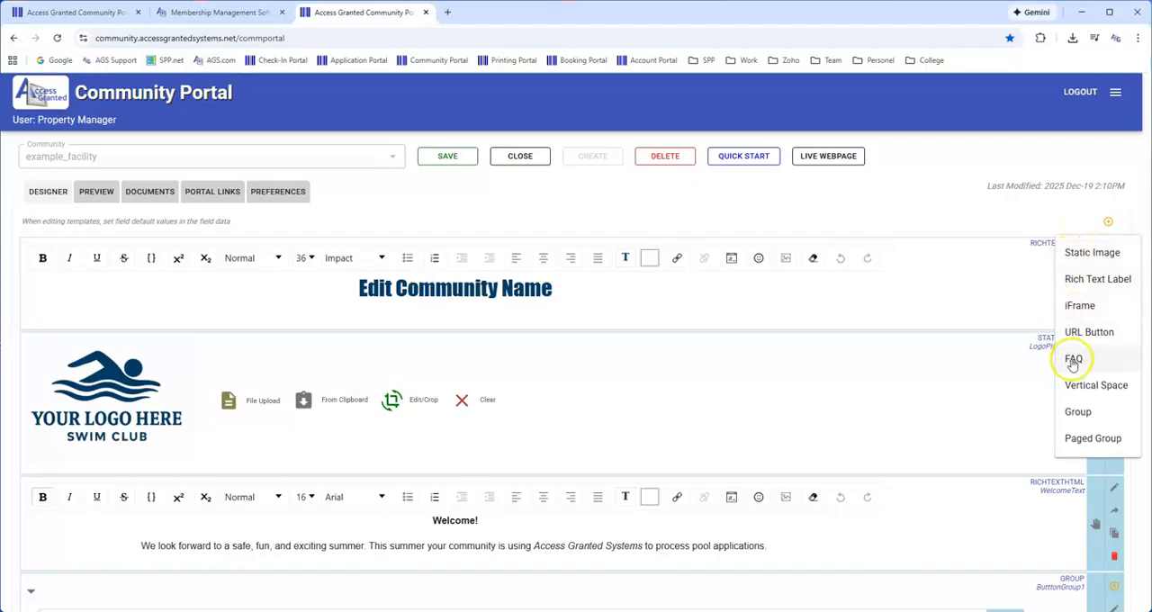
{"action": "left_click", "coordinate": [926, 308]}
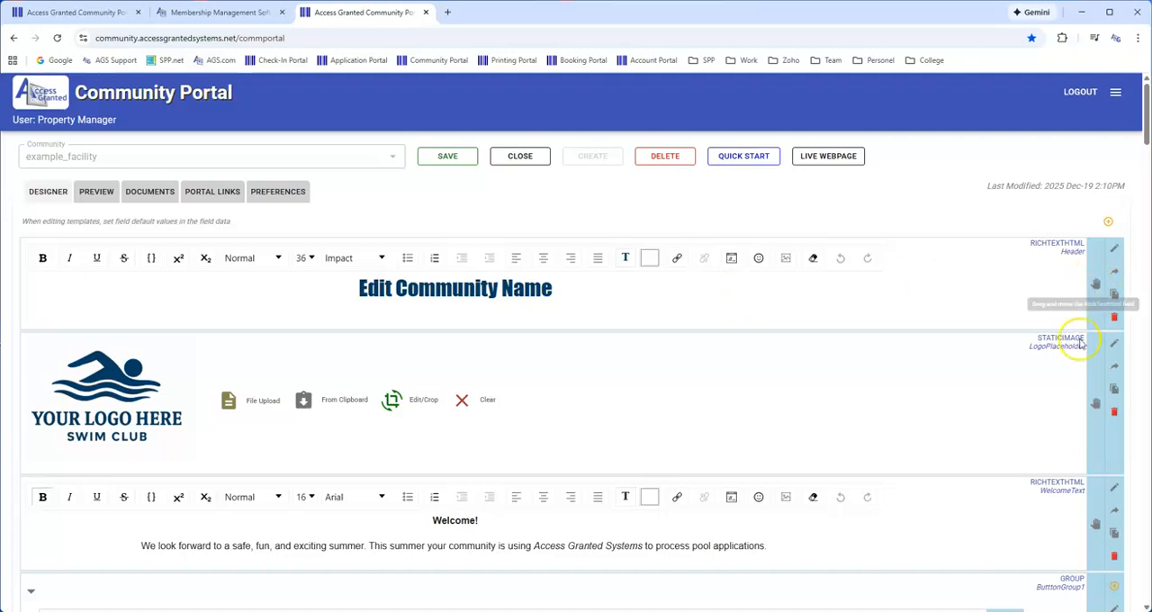
Move the Header field below the LogoPlaceholder image, preview the page, and return to the designer
{"action": "left_click_drag", "start_coordinate": [1100, 286], "coordinate": [1098, 432]}
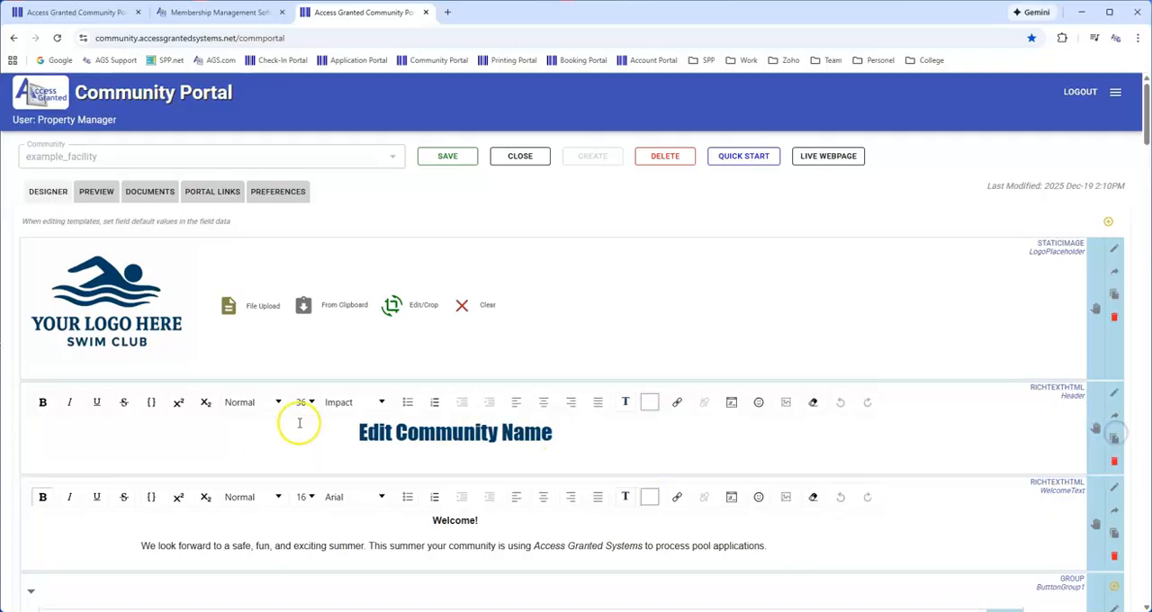
{"action": "left_click", "coordinate": [91, 191]}
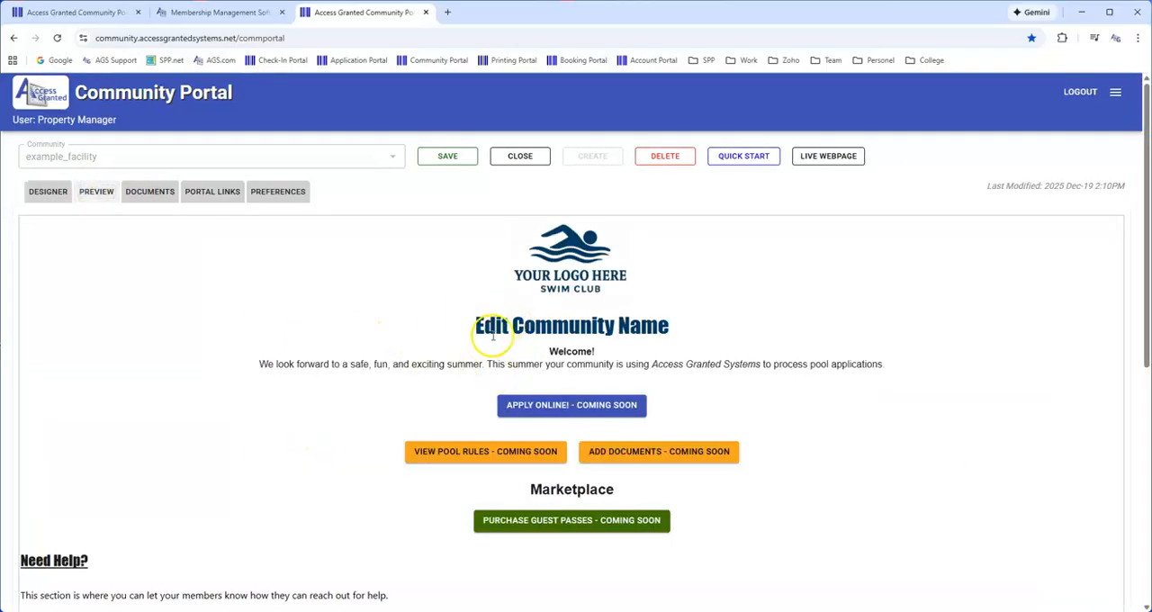
{"action": "left_click", "coordinate": [47, 190]}
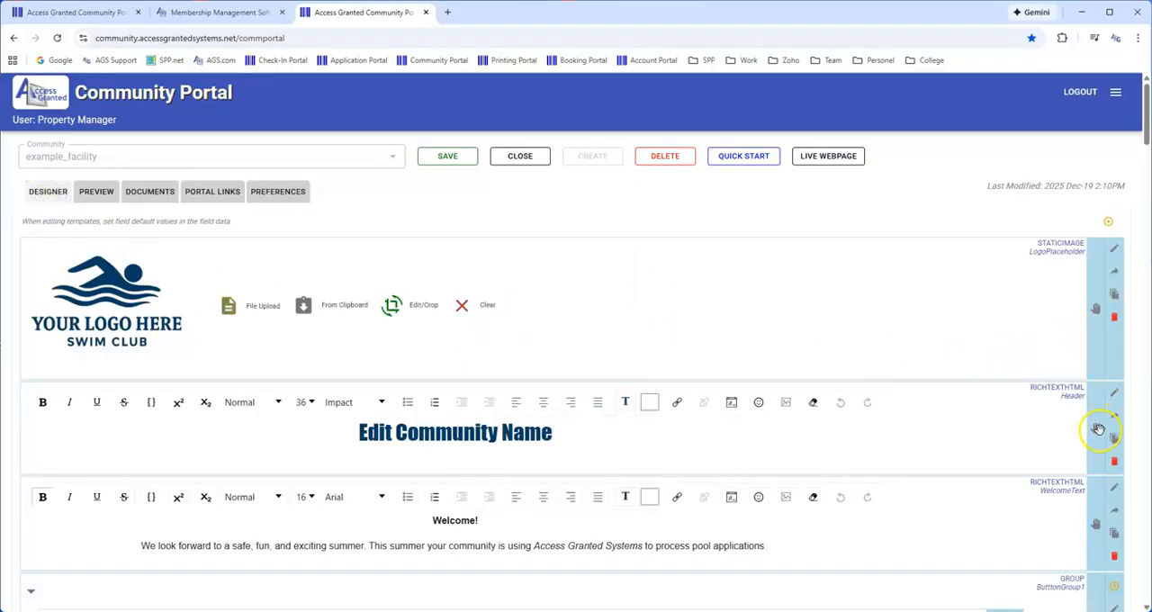
Move the Header field back above the LogoPlaceholder image, preview the page, and return to the designer
{"action": "left_click_drag", "start_coordinate": [1096, 429], "coordinate": [1107, 286]}
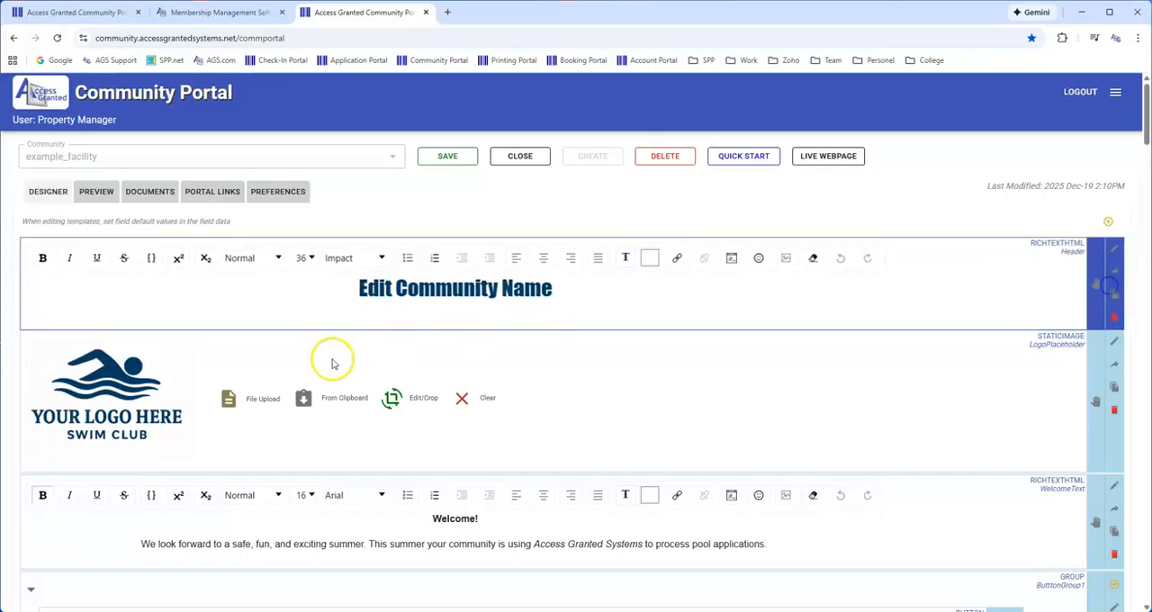
{"action": "left_click", "coordinate": [93, 191]}
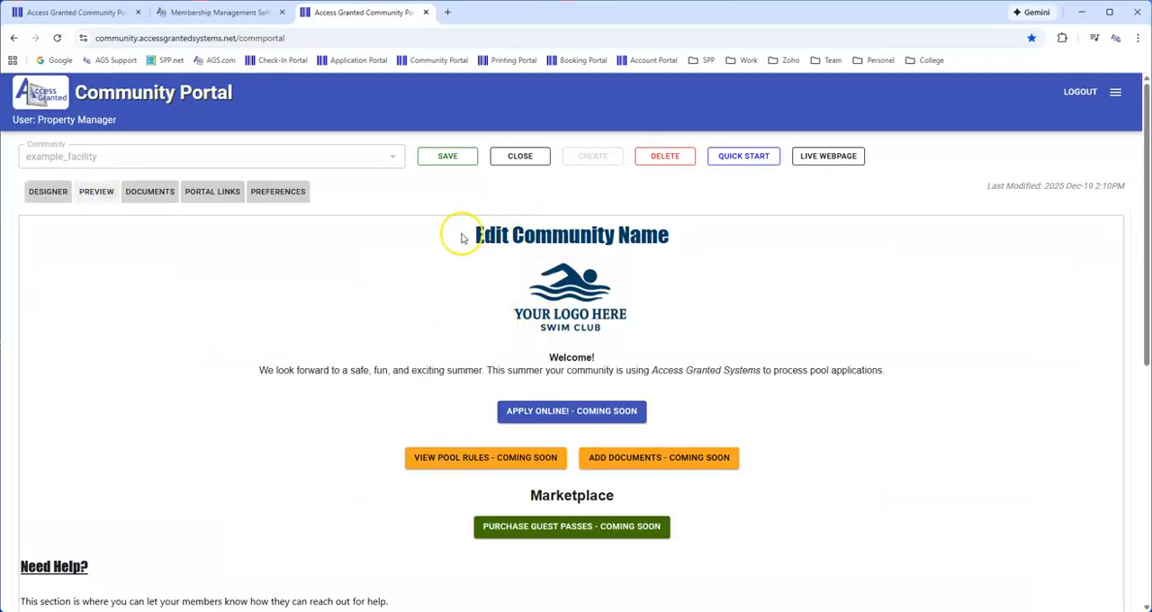
{"action": "left_click", "coordinate": [47, 194]}
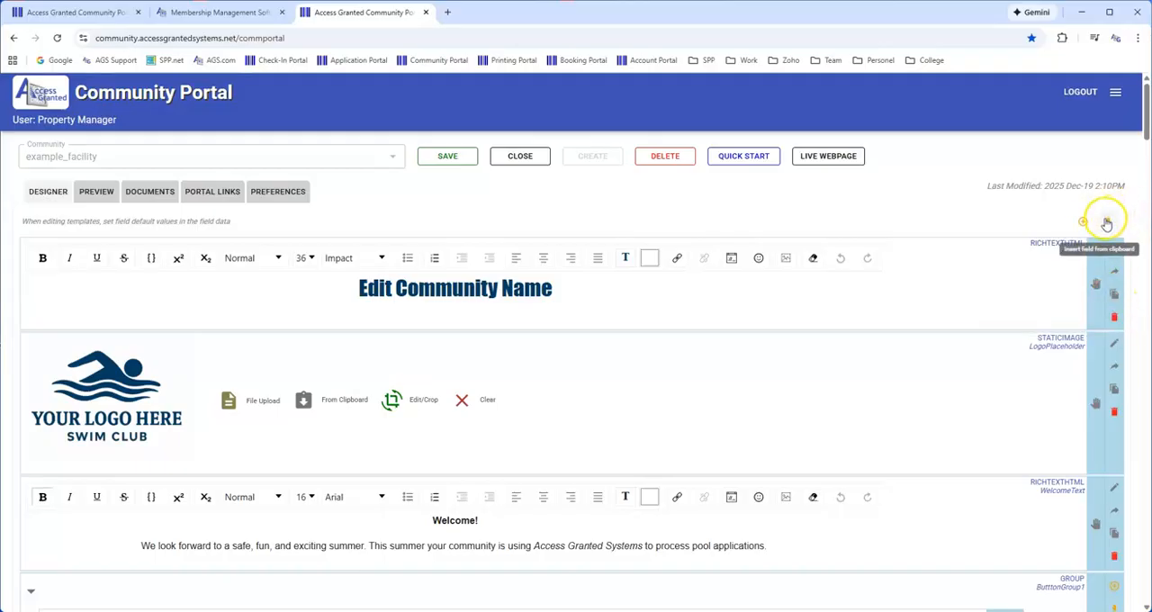
Insert a copy of the Header field from the clipboard above the original, and cut that copy
{"action": "left_click", "coordinate": [1109, 231]}
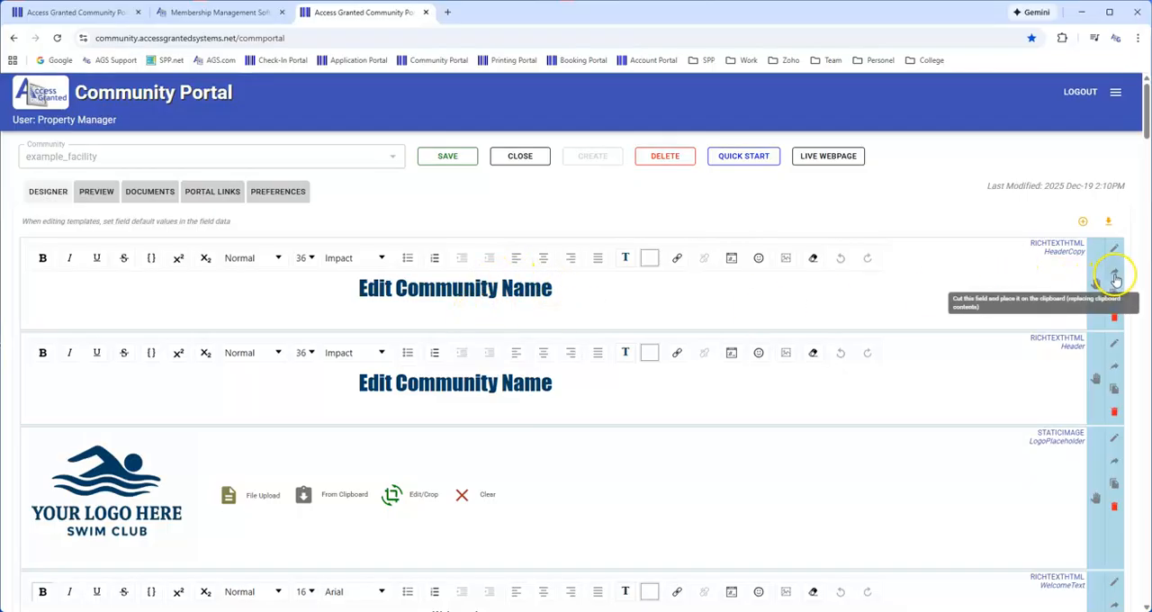
{"action": "left_click", "coordinate": [1114, 274]}
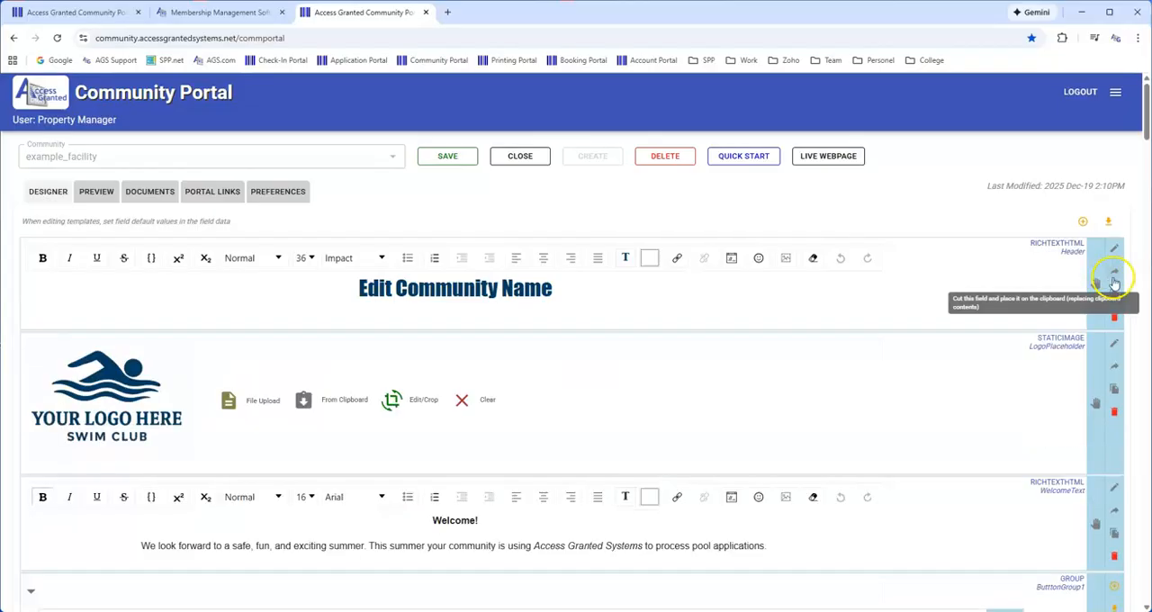
Reinsert the cut header copy at the start of the page and delete the original Header field
{"action": "left_click", "coordinate": [1111, 224]}
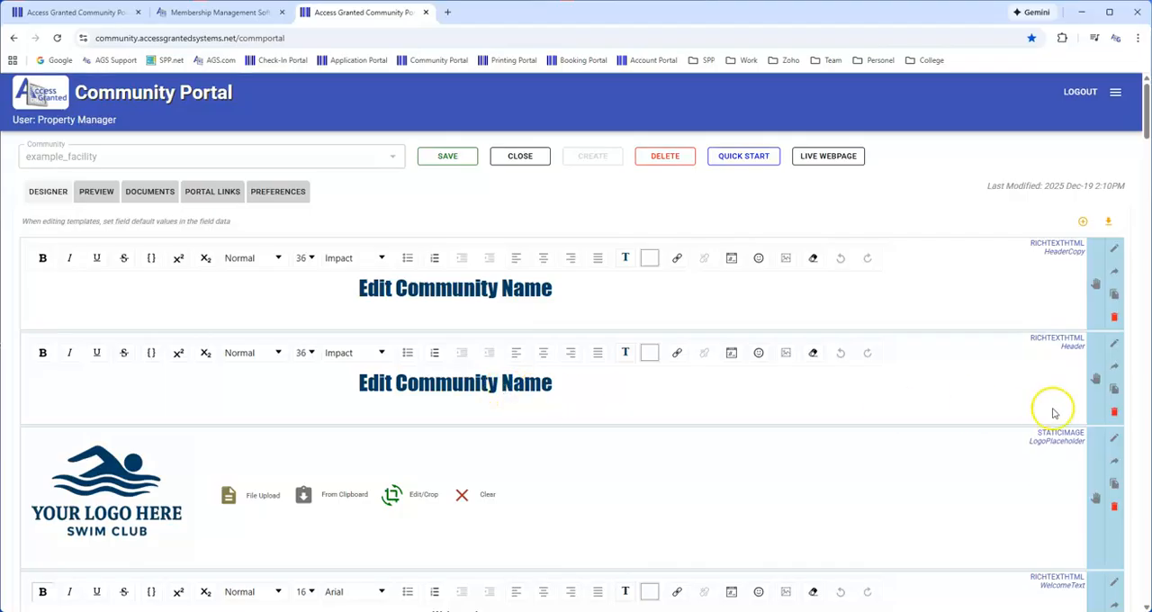
{"action": "left_click", "coordinate": [1116, 415]}
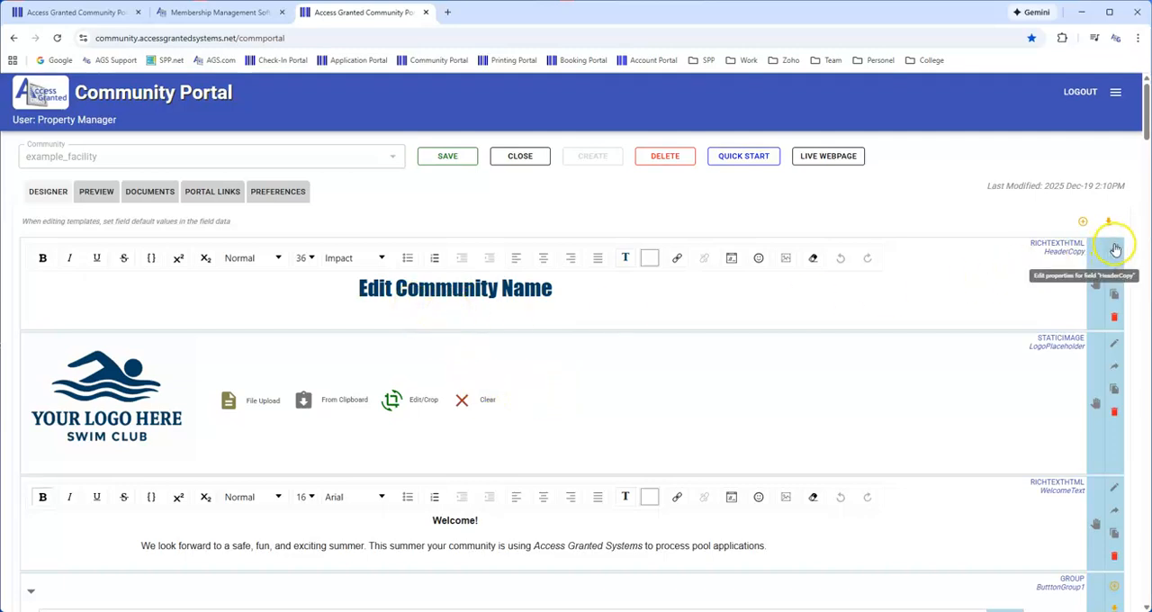
Set the HeaderCopy field to Hidden in its properties and preview the page
{"action": "left_click", "coordinate": [1116, 251]}
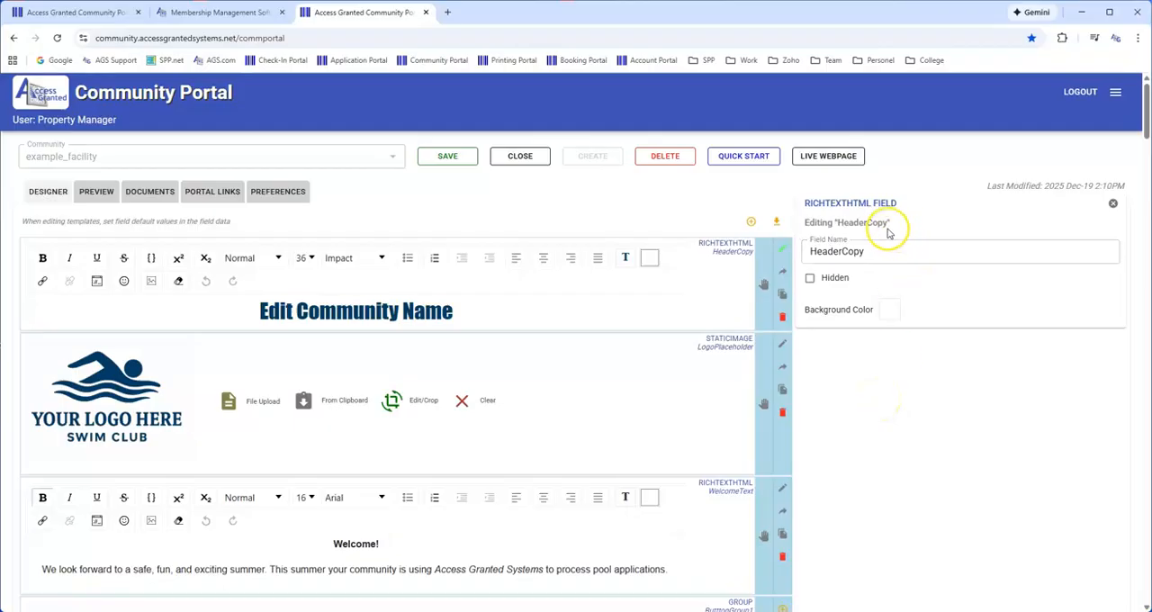
{"action": "left_click", "coordinate": [810, 281]}
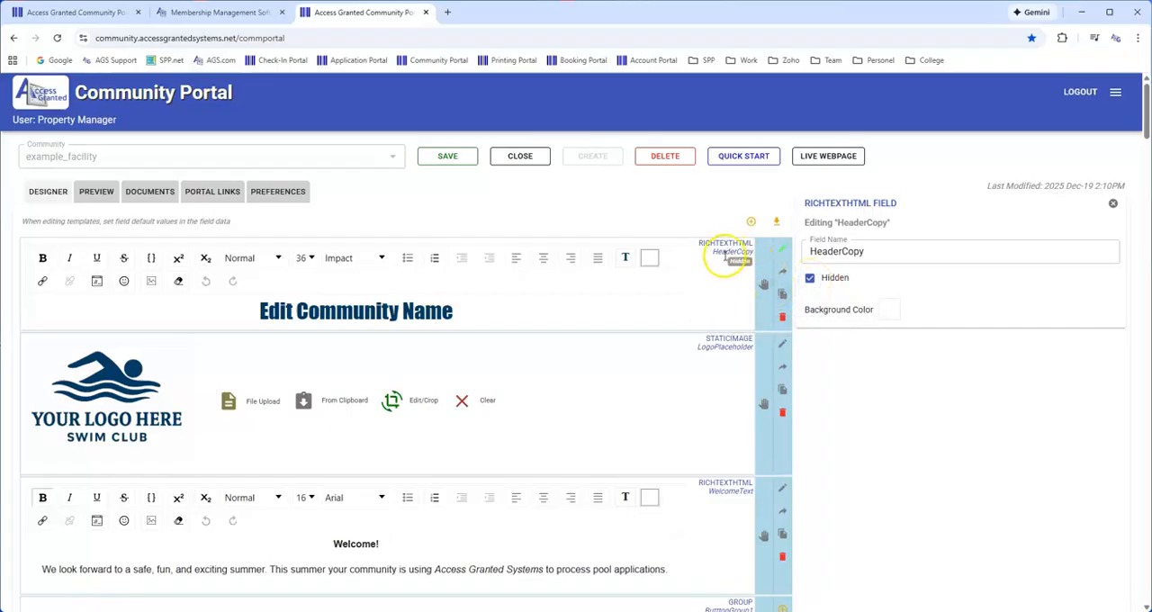
{"action": "left_click", "coordinate": [98, 197]}
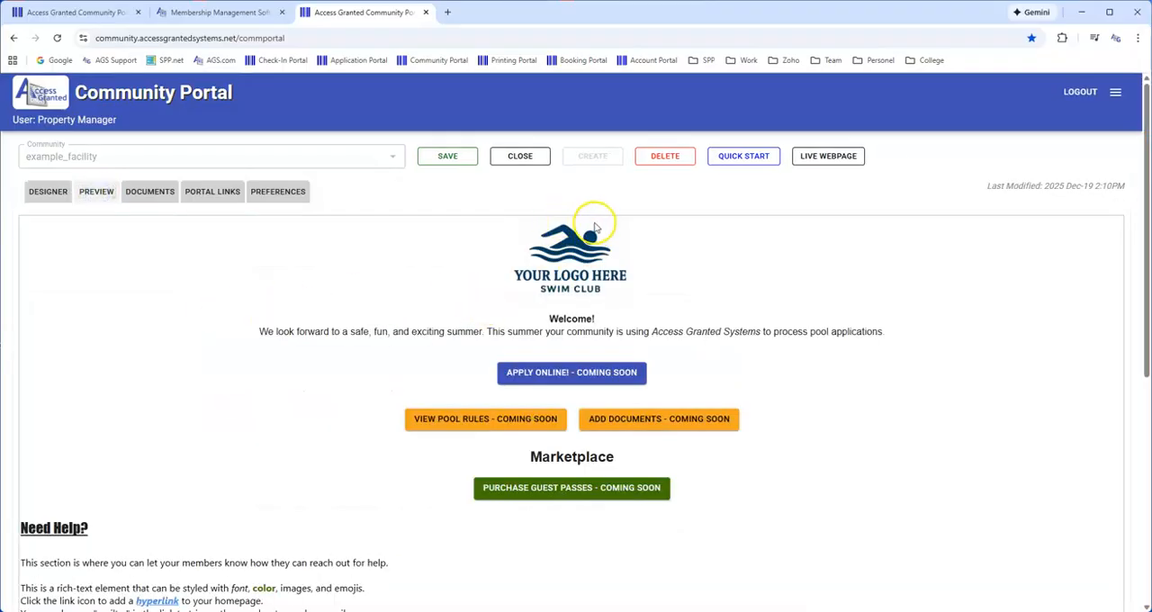
Turn off Hidden for the HeaderCopy field, preview the page, and return to the designer
{"action": "left_click", "coordinate": [54, 195]}
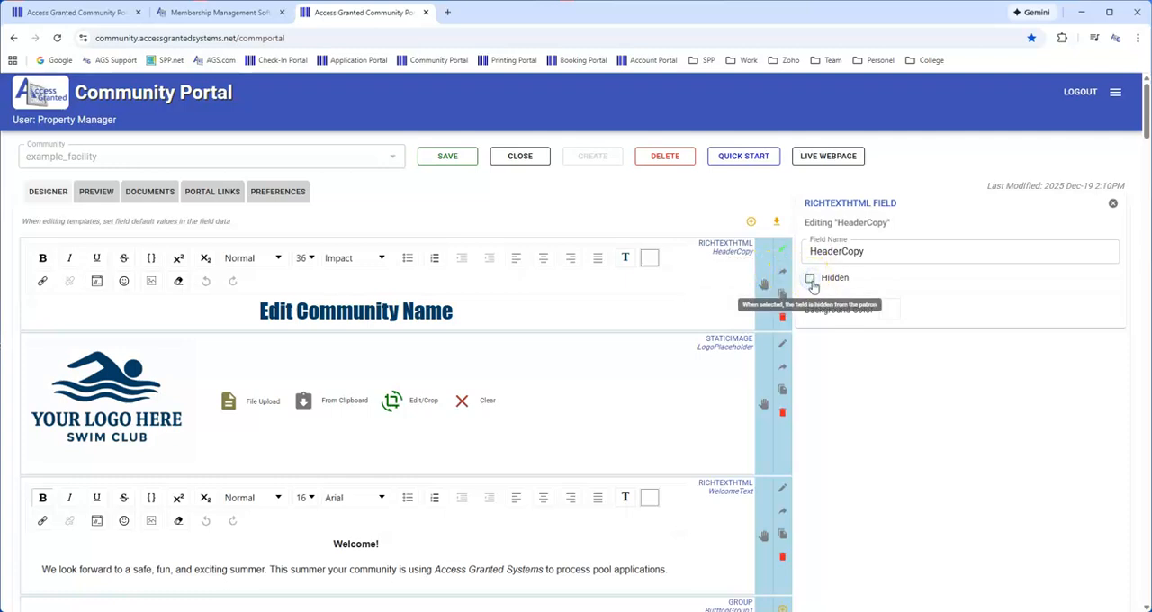
{"action": "left_click", "coordinate": [92, 196]}
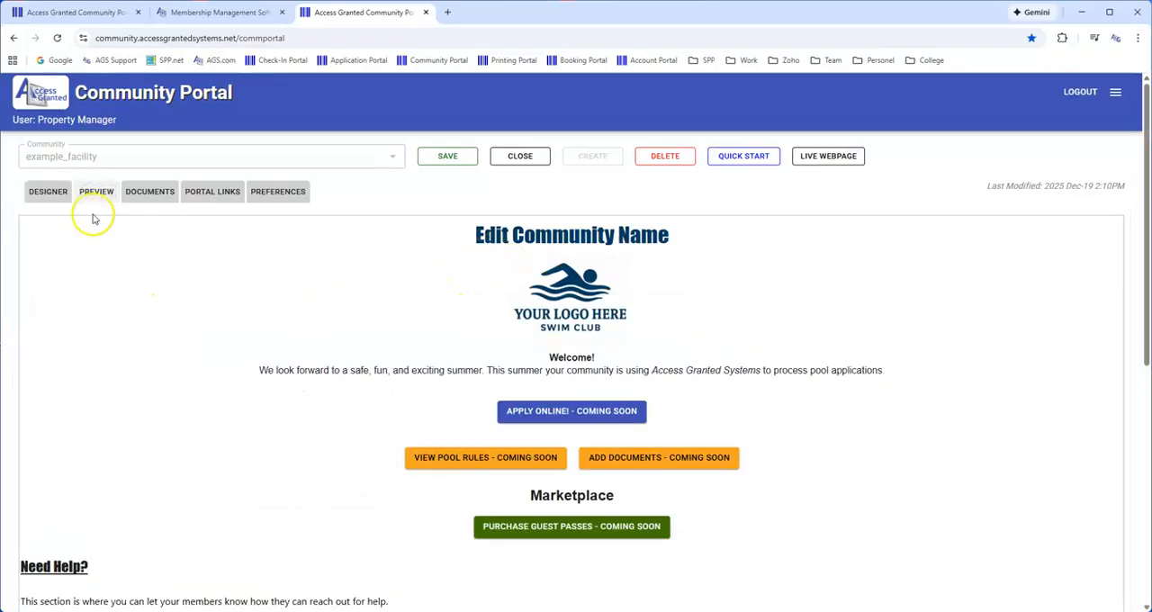
{"action": "left_click", "coordinate": [49, 195]}
Examine the HeaderCopy field's name property and the list of field types that can be added
{"action": "left_click", "coordinate": [838, 255]}
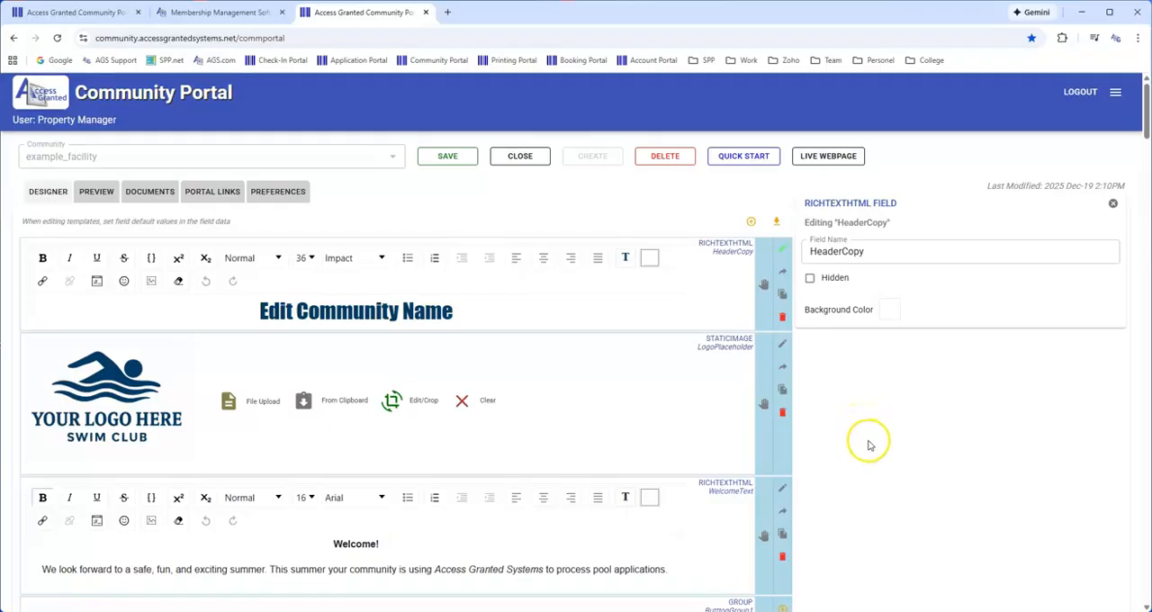
{"action": "left_click", "coordinate": [750, 223]}
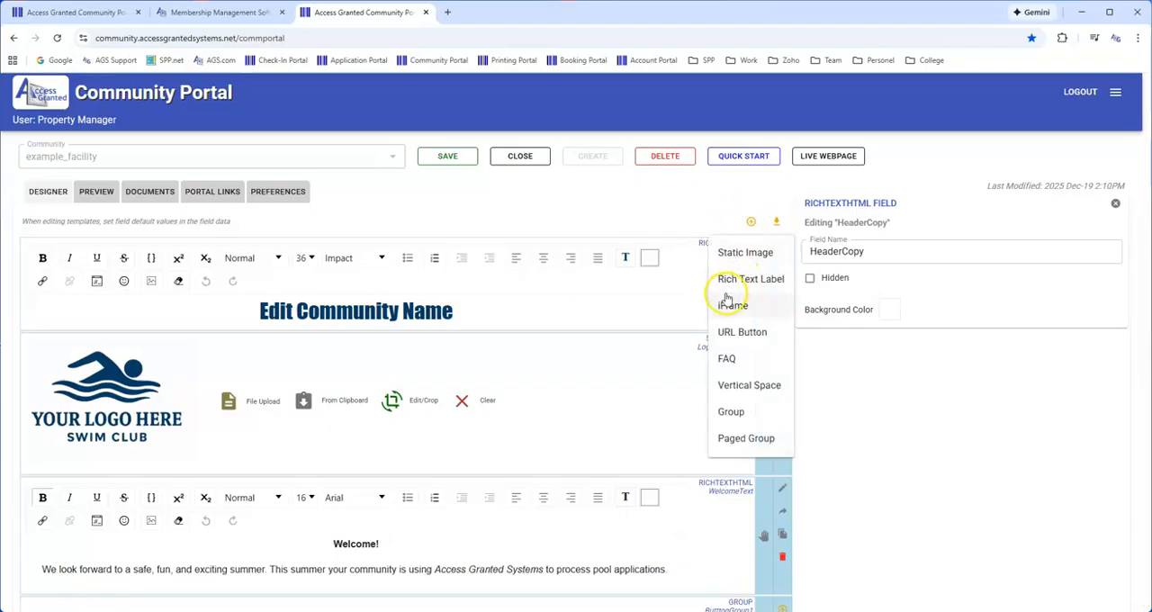
{"action": "left_click", "coordinate": [894, 430]}
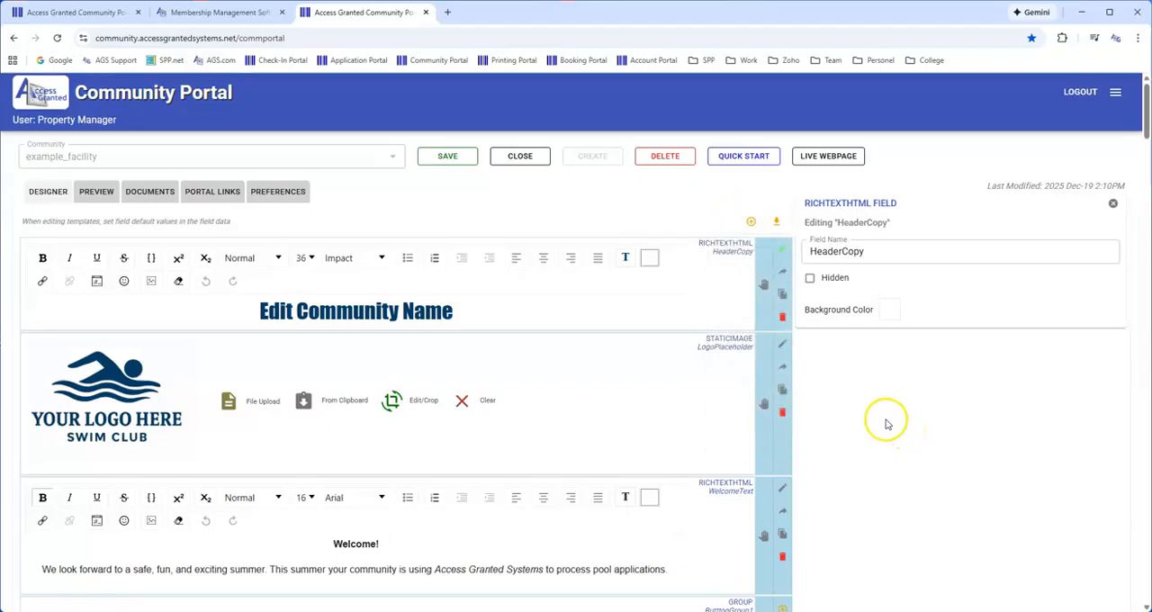